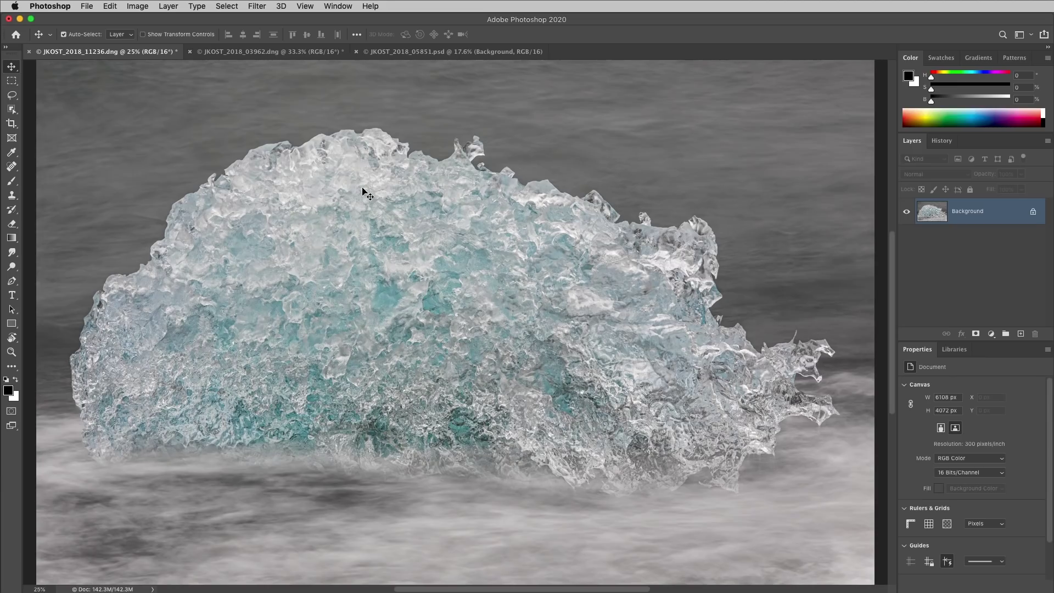
Use Select > Subject to outline the ice block against the grey water
click(228, 7)
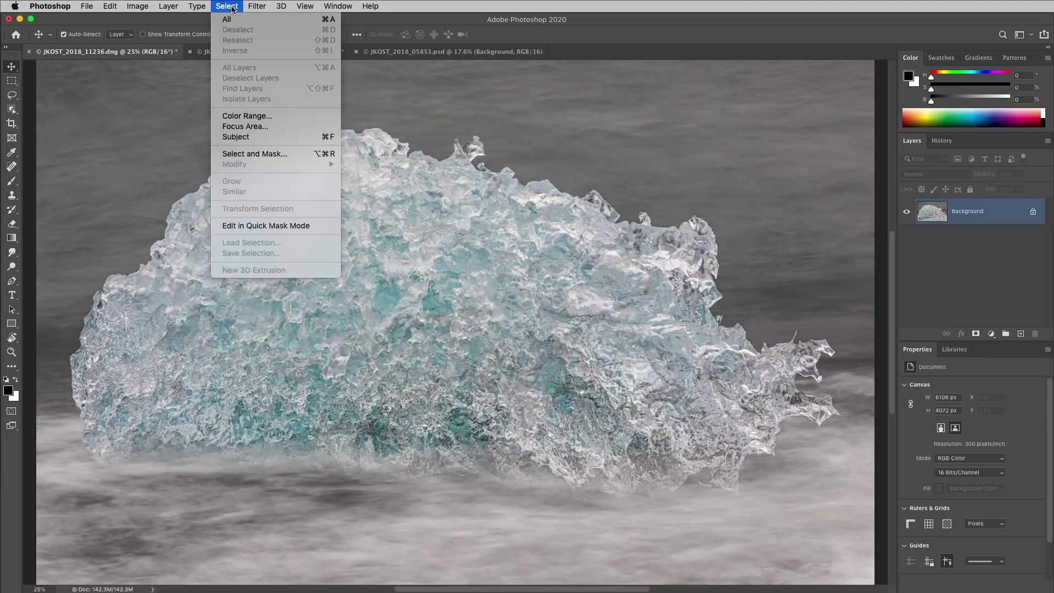
click(277, 137)
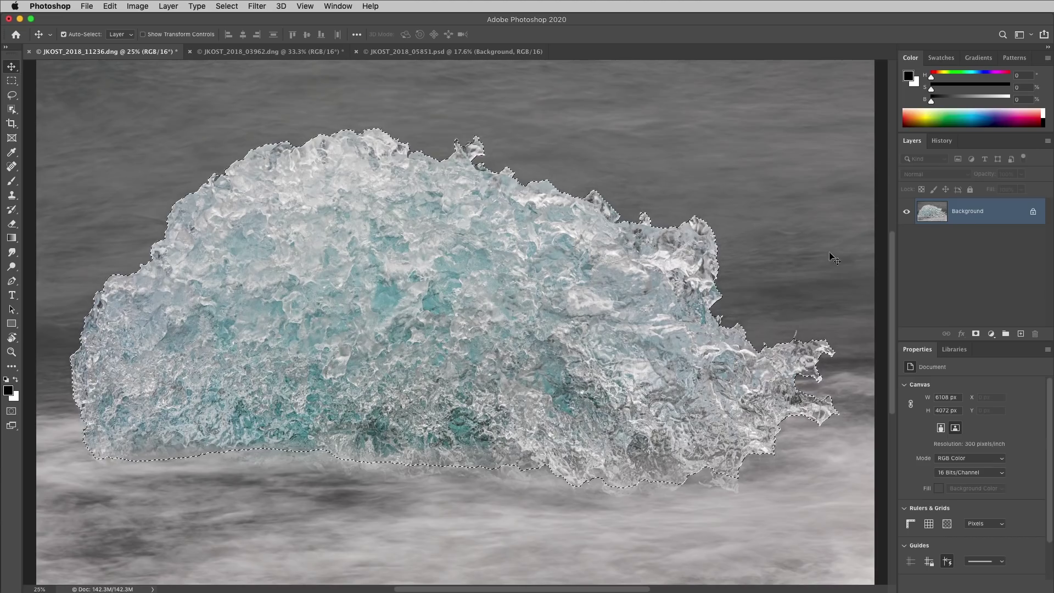
Add a Curves adjustment layer with an S-curve that boosts the ice's contrast
click(991, 334)
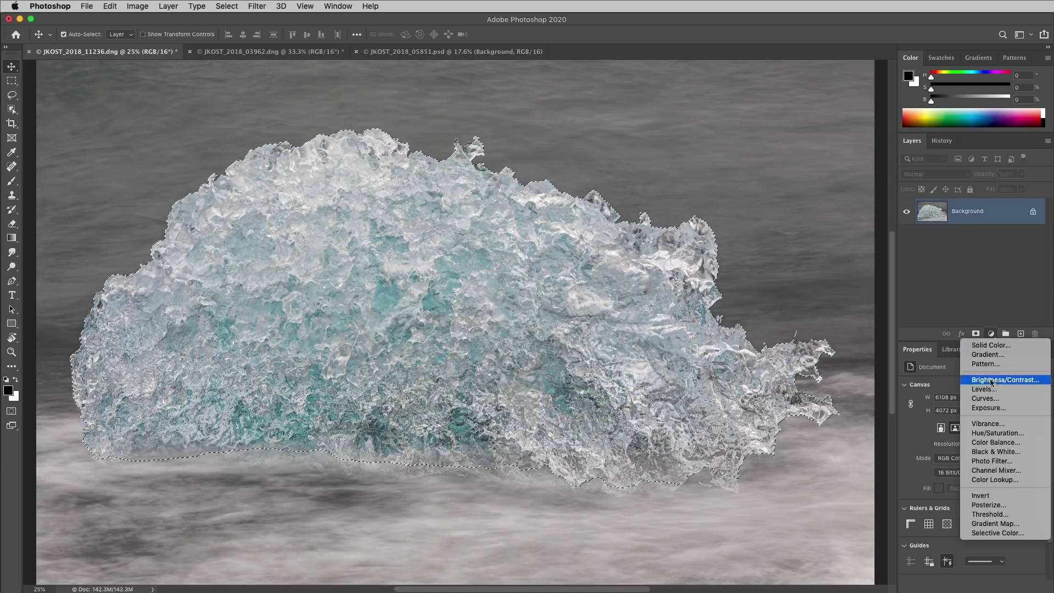
click(987, 399)
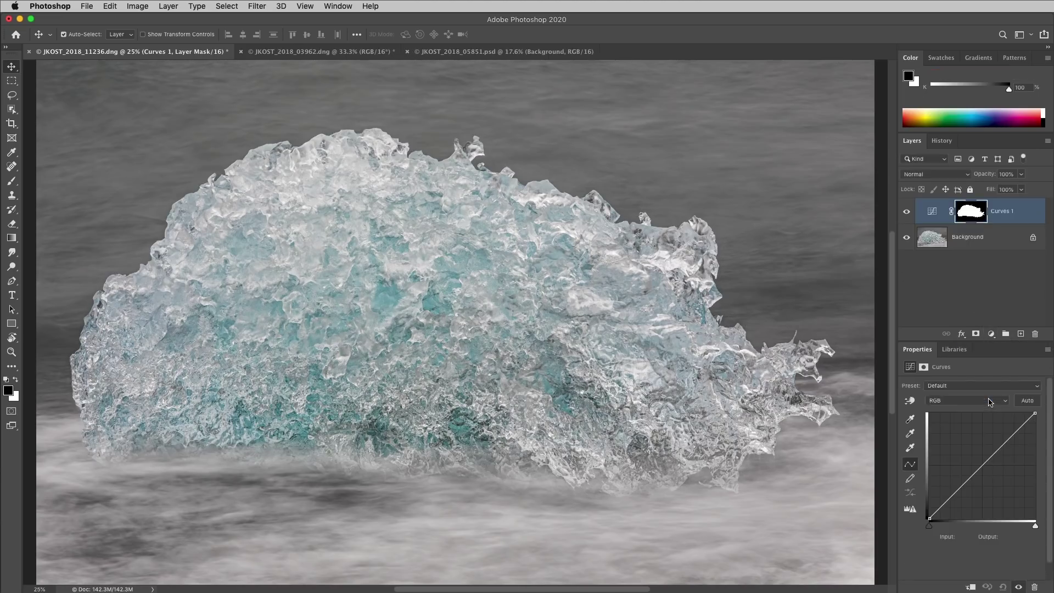
click(971, 478)
click(995, 453)
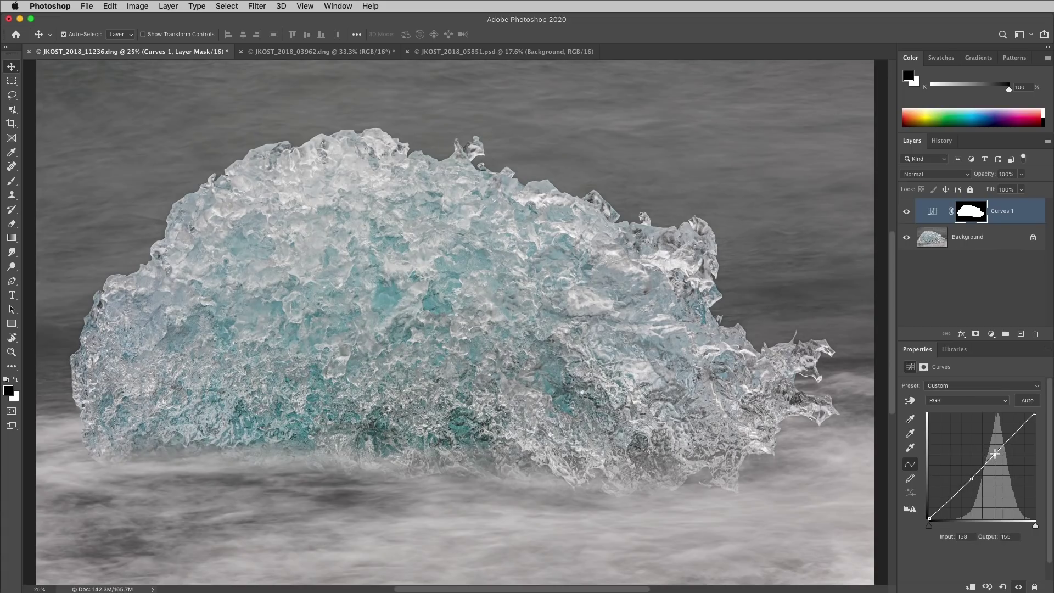
Lower the Red channel curve slightly so the ice turns more turquoise
click(982, 400)
click(983, 411)
drag(983, 466, 983, 468)
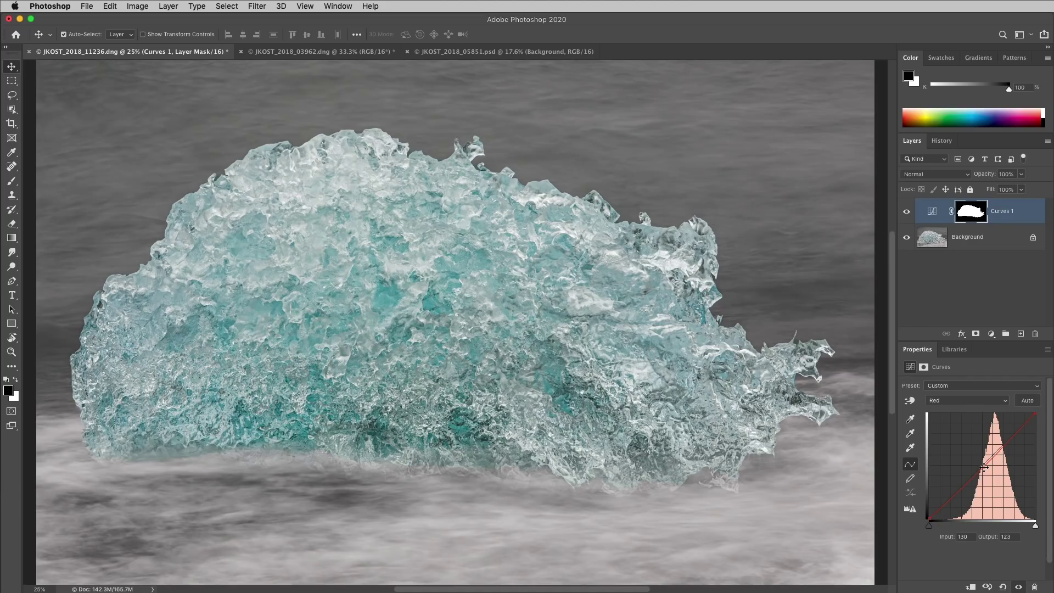
click(924, 367)
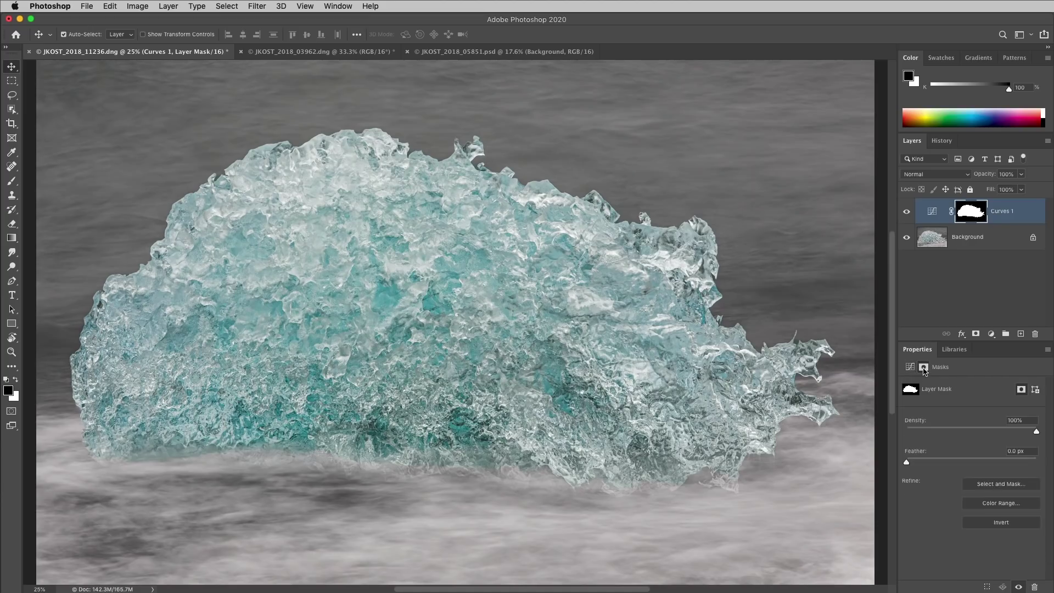
Feather the ice mask to 2.3 px and paint the ice's bottom edge back in with white
drag(906, 462, 922, 464)
key(b)
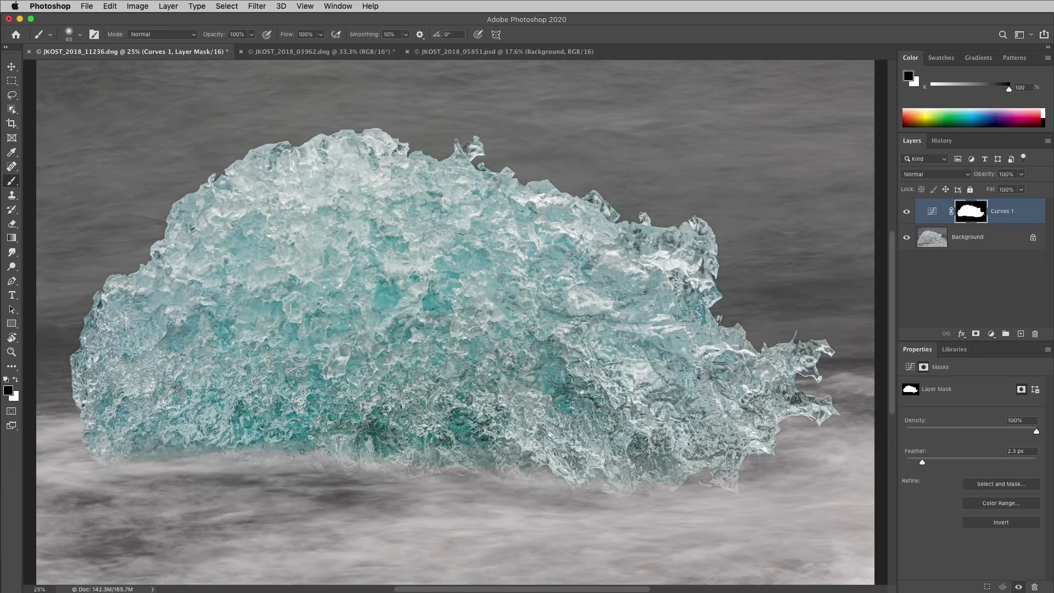
drag(272, 448, 280, 439)
key(x)
mouse_move(108, 452)
mouse_down()
mouse_move(312, 449)
mouse_move(617, 480)
mouse_move(666, 467)
mouse_up()
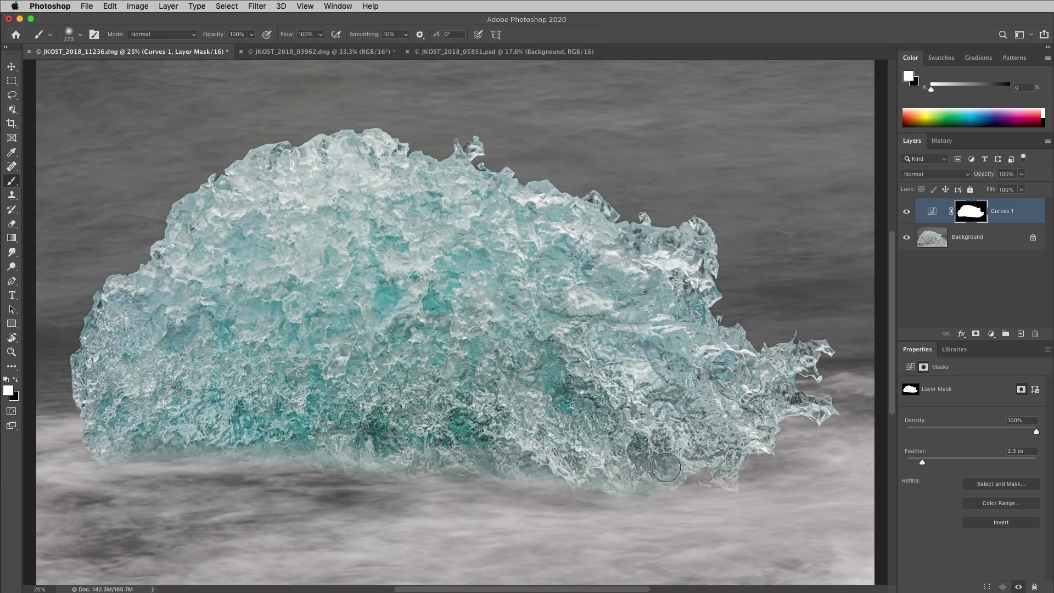
Switch to JKOST_2018_03962.dng and select the middle red car with the Object Selection Tool
click(323, 53)
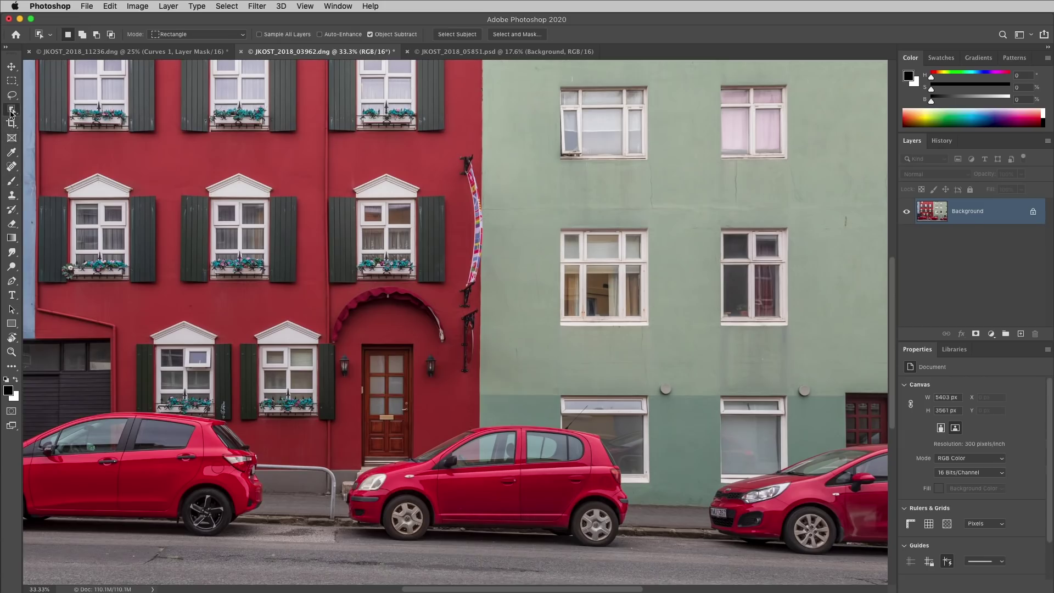
click(14, 109)
click(54, 110)
drag(324, 397, 659, 553)
click(992, 332)
Add a Hue/Saturation layer (Hue +79, Saturation −54), then brush-refine its mask around the car
click(991, 433)
drag(997, 428, 940, 447)
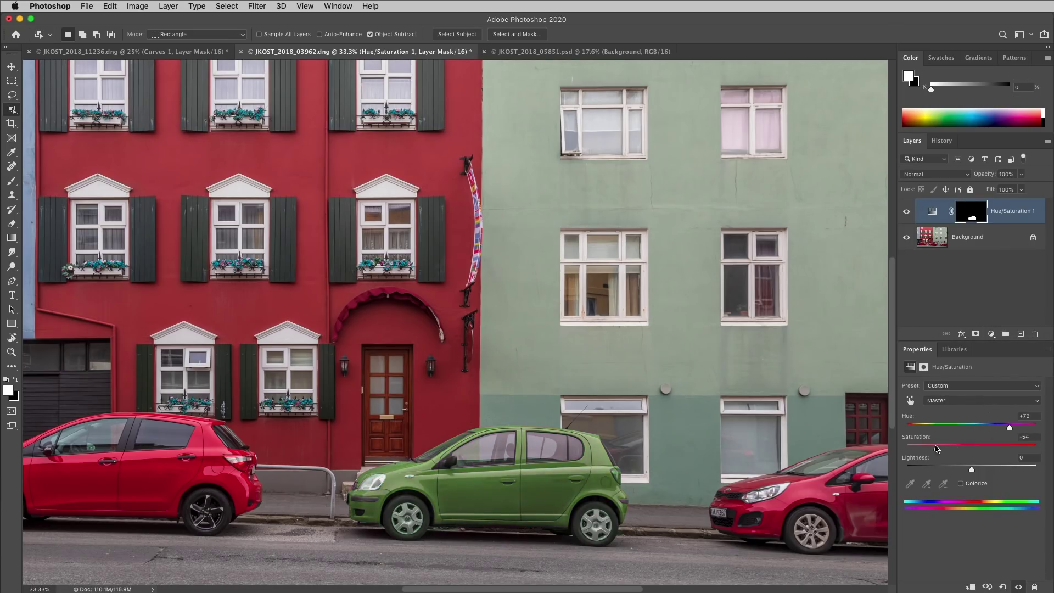
key(b)
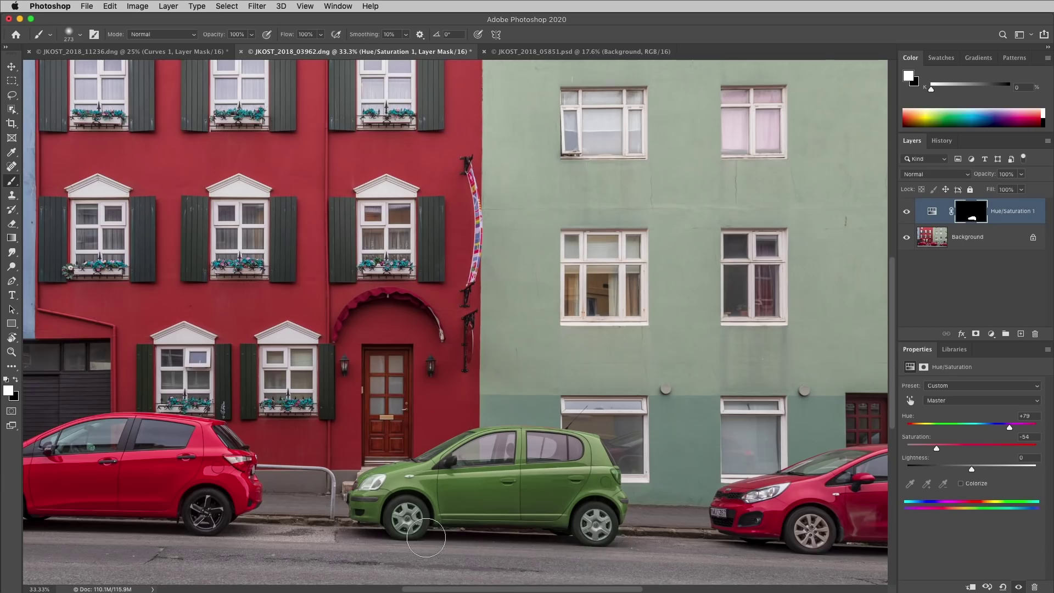
key(bracketleft)
key(bracketleft)
key(bracketleft)
key(bracketleft)
key(bracketleft)
key(bracketleft)
key(x)
key(x)
key(bracketleft)
key(bracketleft)
key(bracketleft)
key(bracketleft)
key(x)
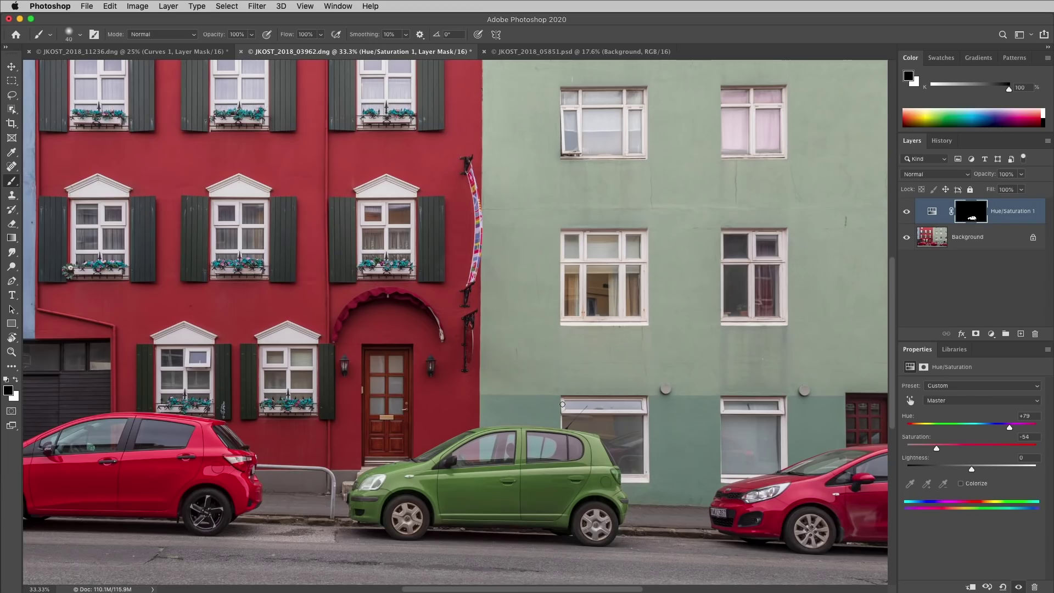
Switch to JKOST_2018_05851.psd and select the fourth cabin using Object Selection in Lasso mode
click(581, 51)
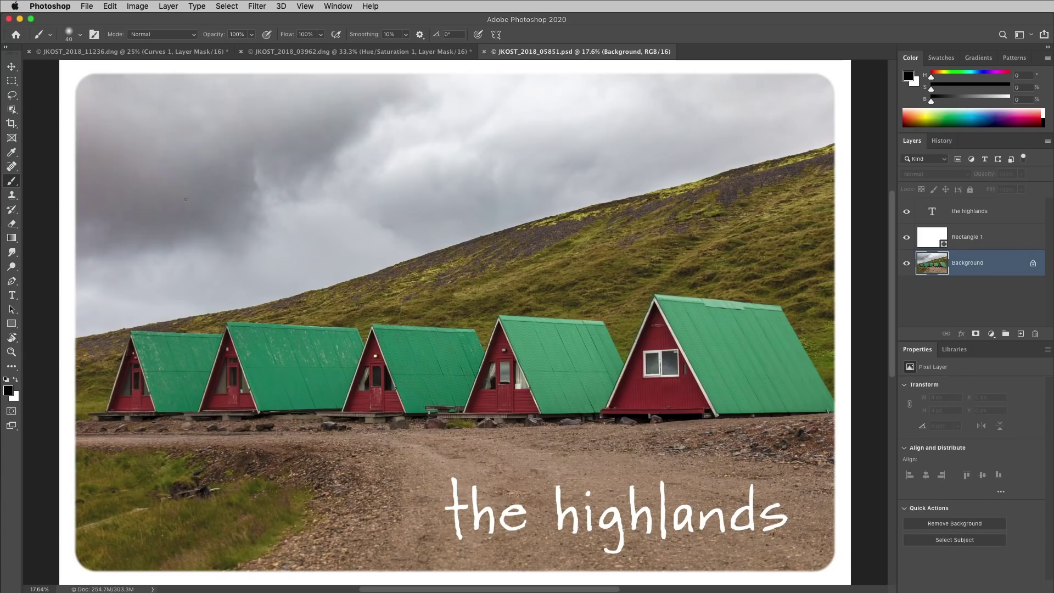
click(11, 109)
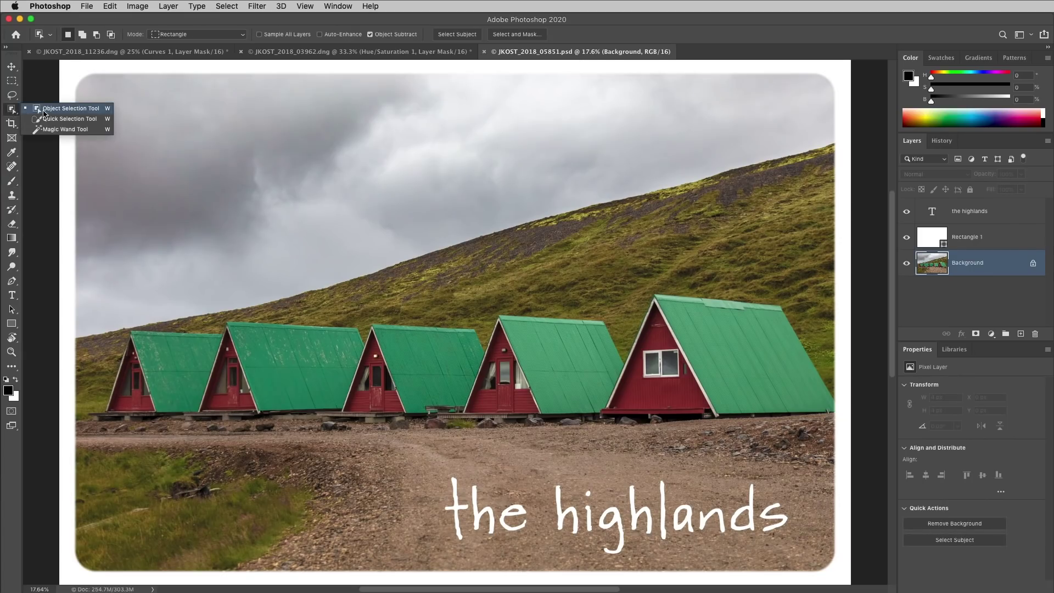
click(47, 111)
click(188, 35)
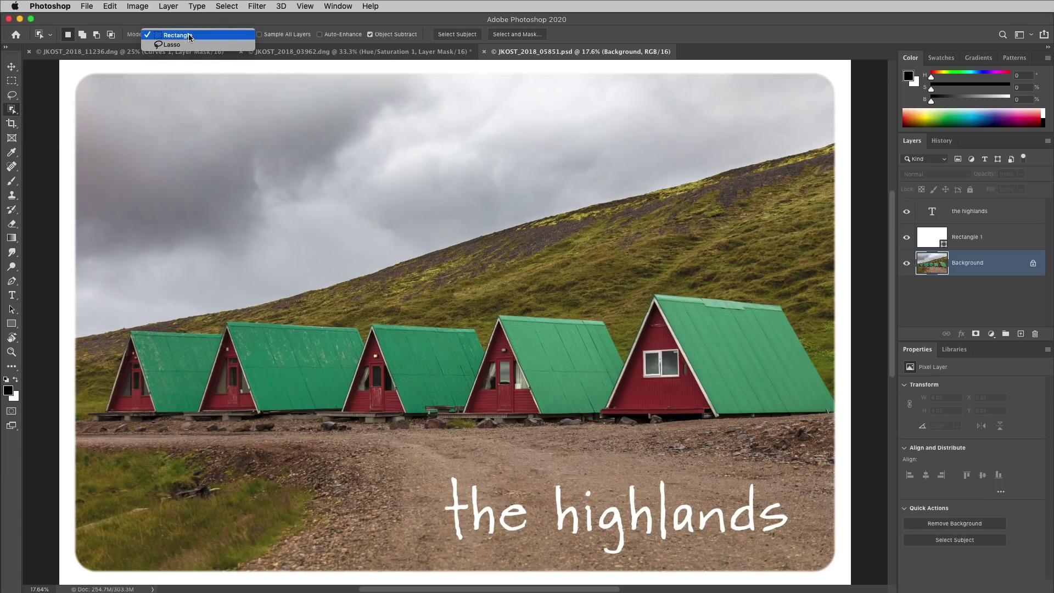
click(190, 44)
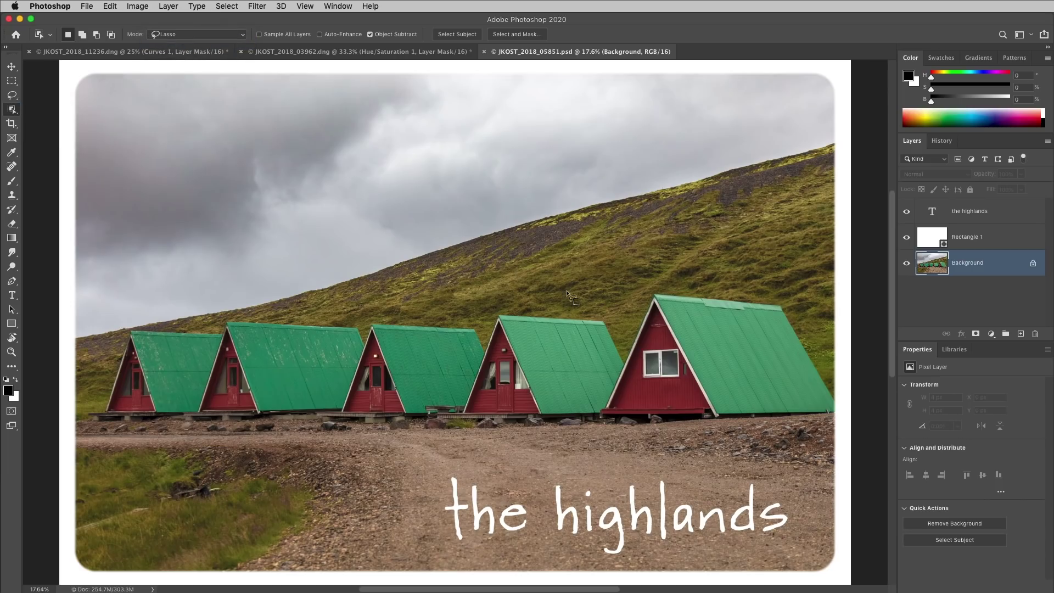
mouse_move(578, 301)
mouse_down()
mouse_move(527, 302)
mouse_move(490, 320)
mouse_move(457, 381)
mouse_move(457, 415)
mouse_move(647, 410)
mouse_move(652, 377)
mouse_move(606, 302)
mouse_up()
click(990, 334)
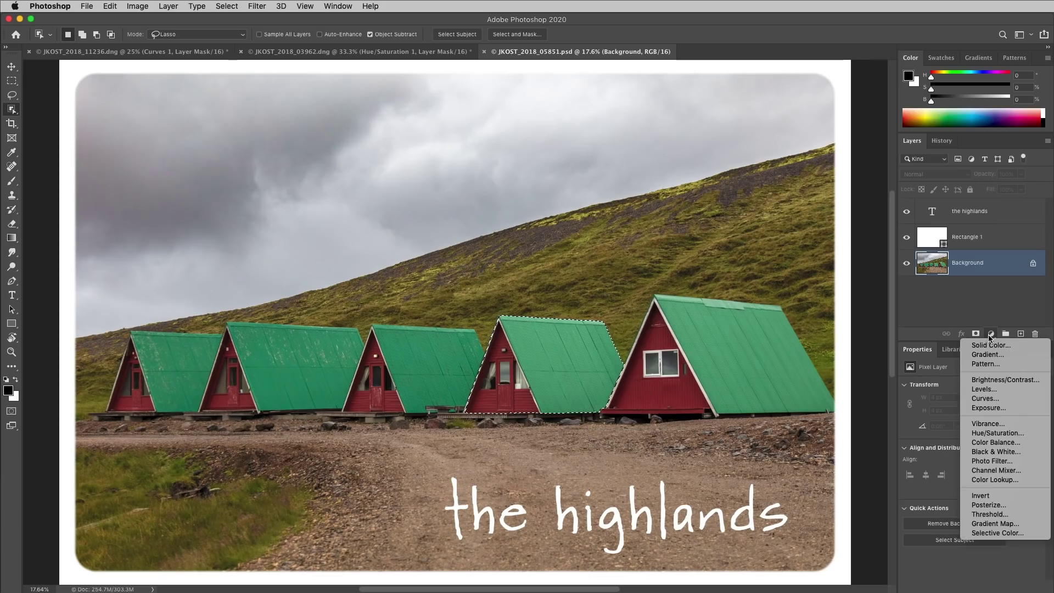
Turn the fourth cabin's roof teal (Greens +56) and walls purple (Reds −80) with Hue/Saturation
click(997, 432)
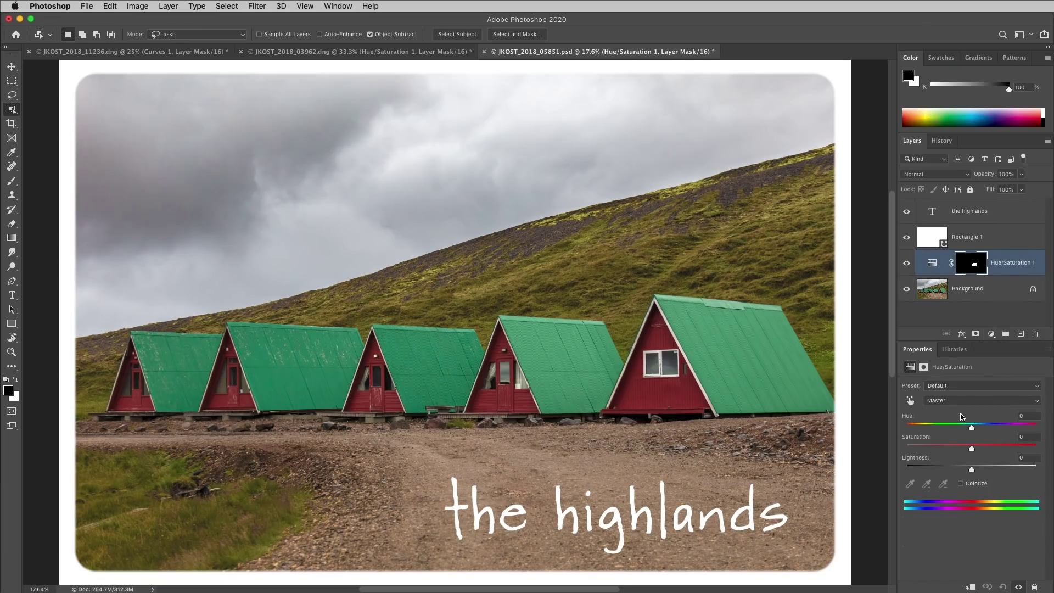
click(910, 400)
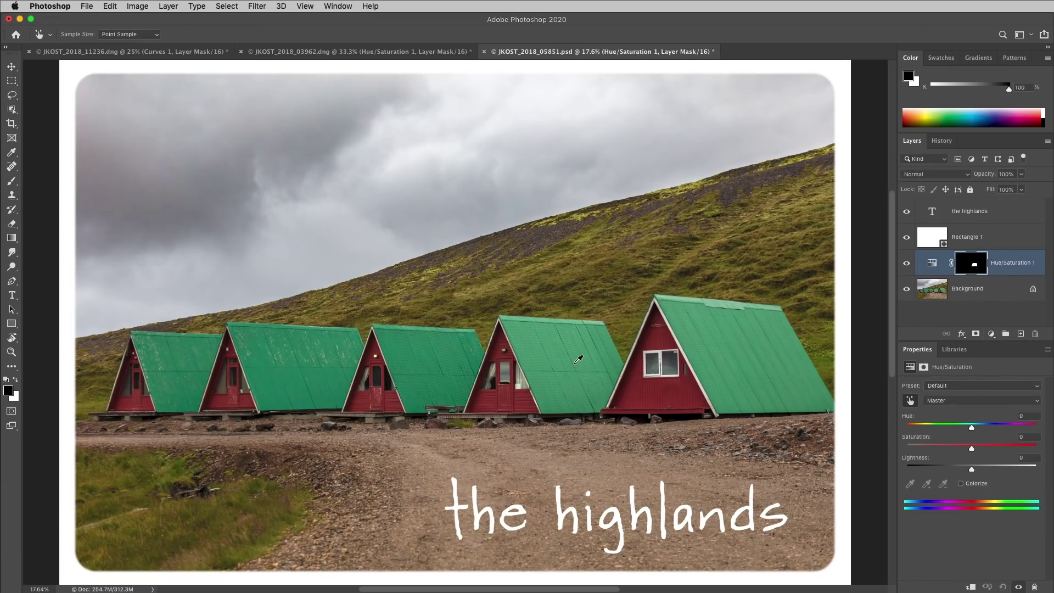
drag(576, 358, 604, 363)
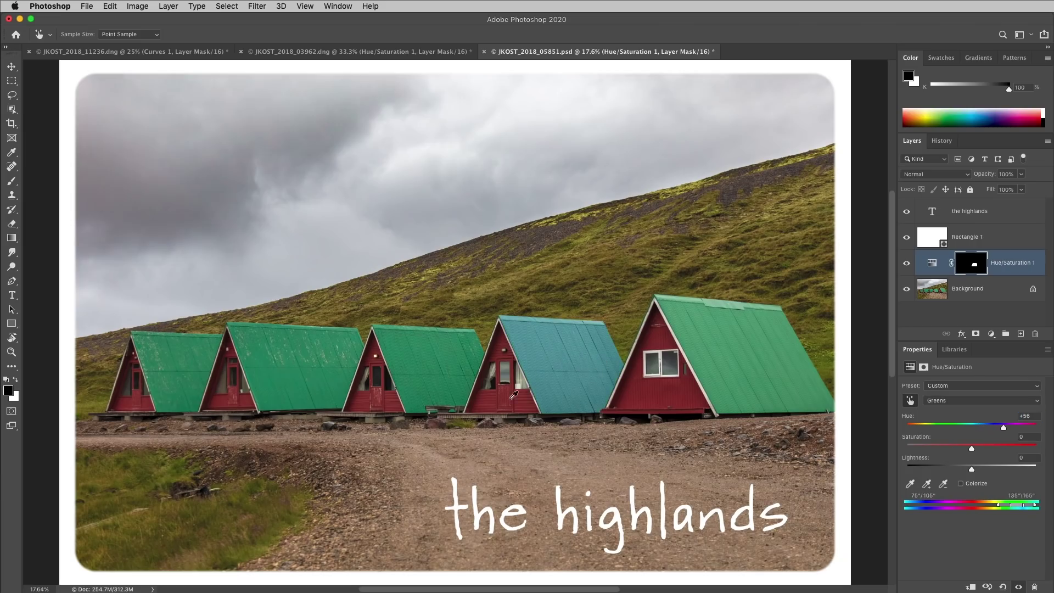
drag(514, 396, 488, 406)
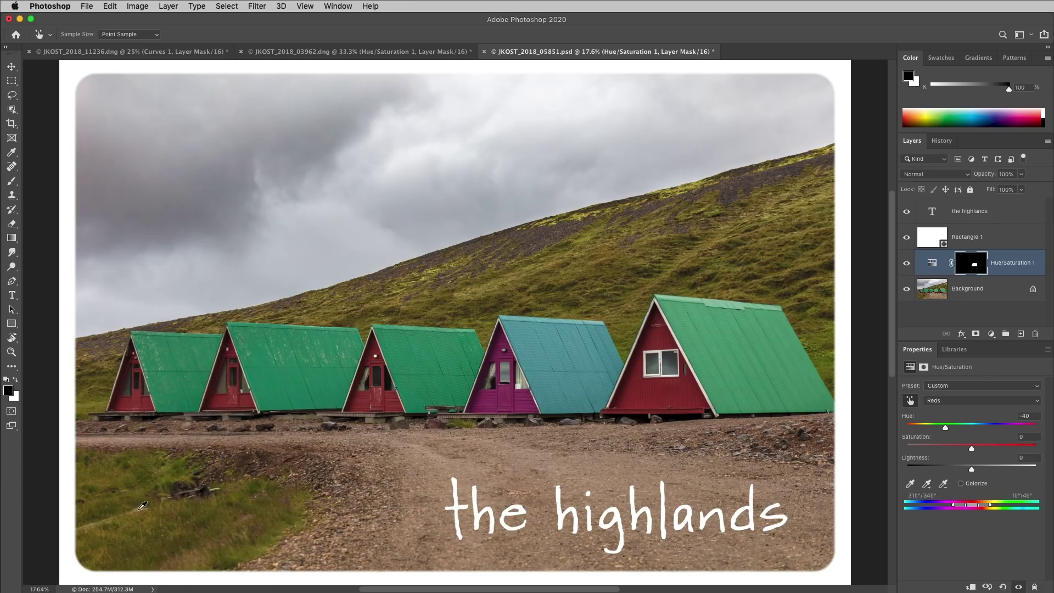
key(l)
mouse_move(201, 467)
mouse_down()
mouse_move(78, 520)
mouse_move(53, 551)
mouse_move(208, 500)
mouse_move(230, 488)
mouse_move(201, 467)
mouse_up()
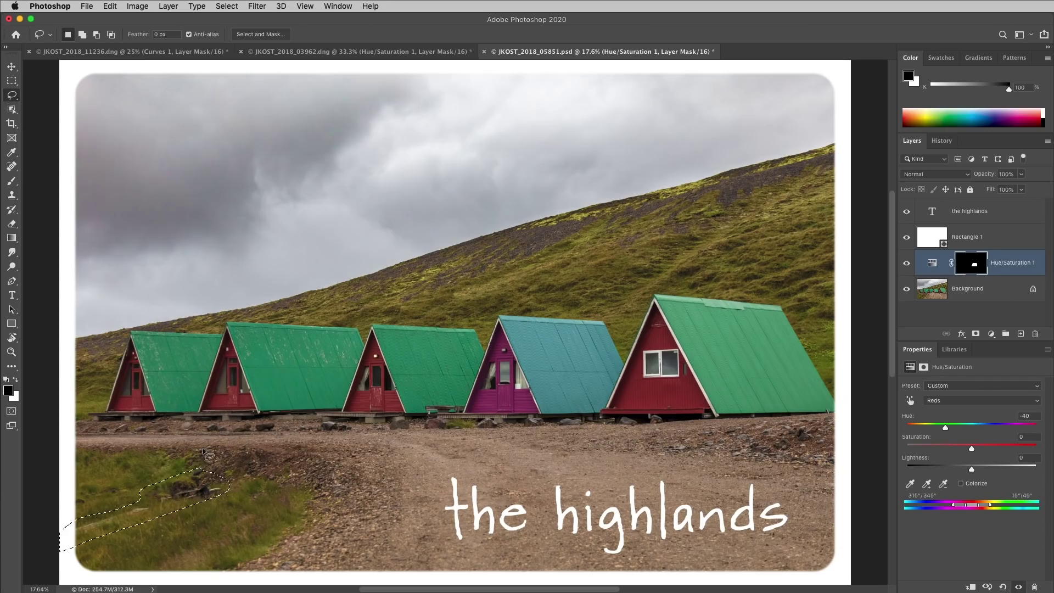
Add the other lower-left grass patch to the lasso selection and target the Background layer
mouse_move(133, 481)
mouse_down()
mouse_move(88, 490)
mouse_move(74, 505)
mouse_move(138, 490)
mouse_up()
click(966, 290)
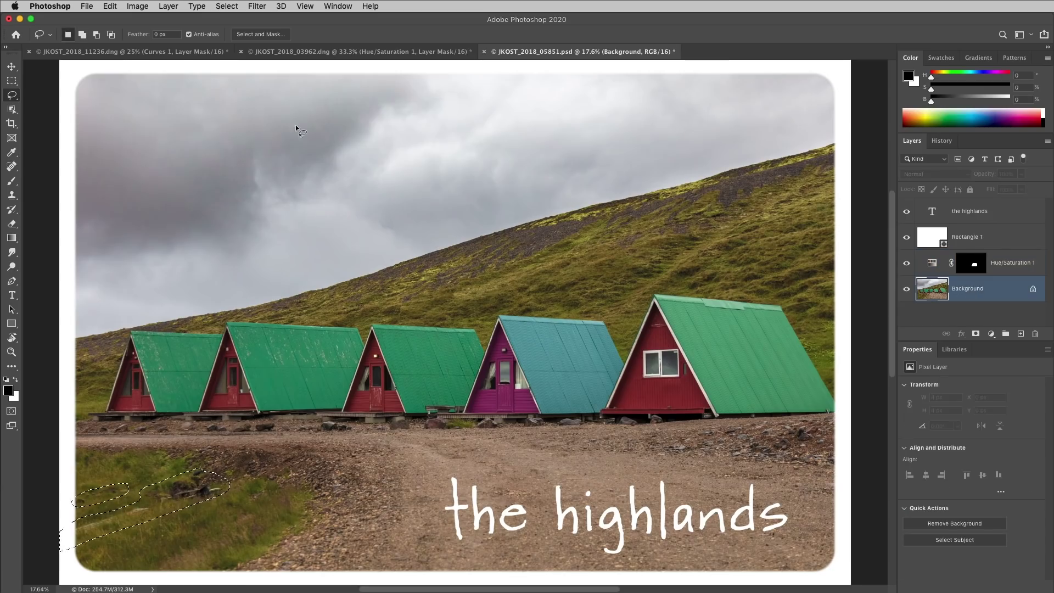
click(111, 6)
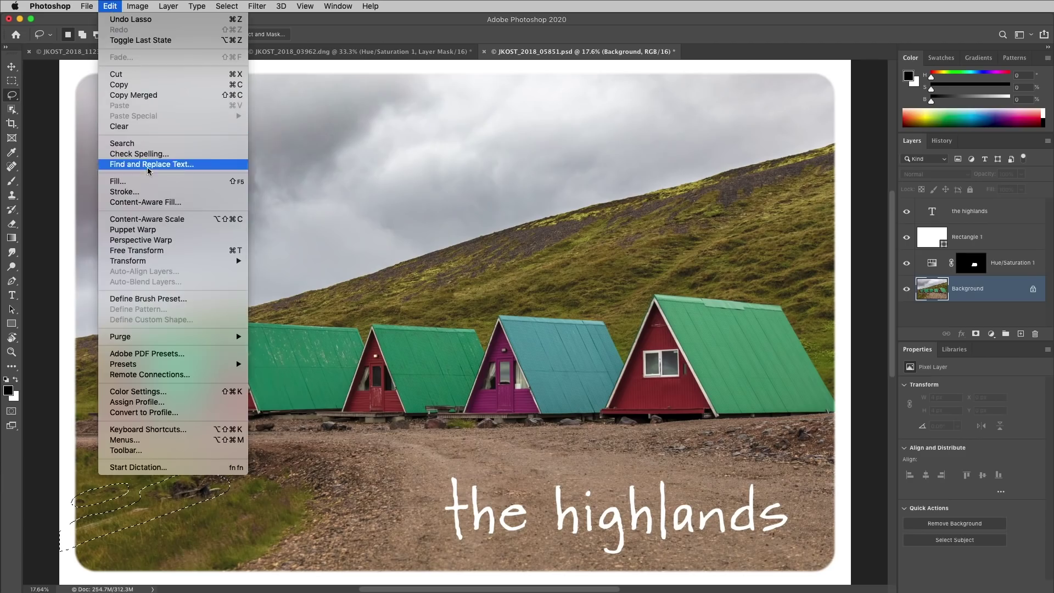
Open Content-Aware Fill for the grass patches, trying Rectangular sampling before returning to Auto
click(181, 205)
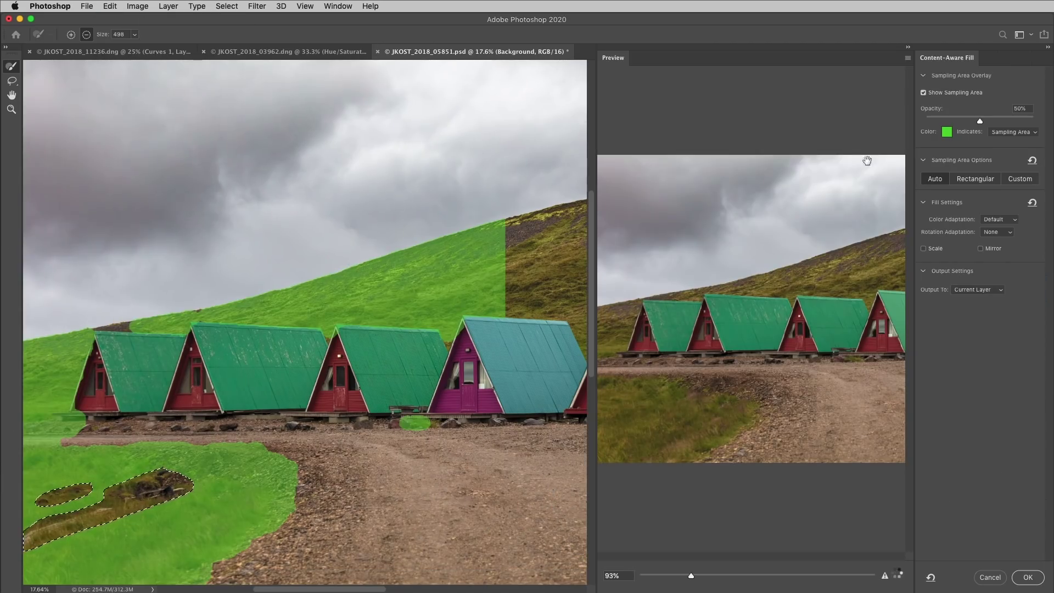
click(986, 183)
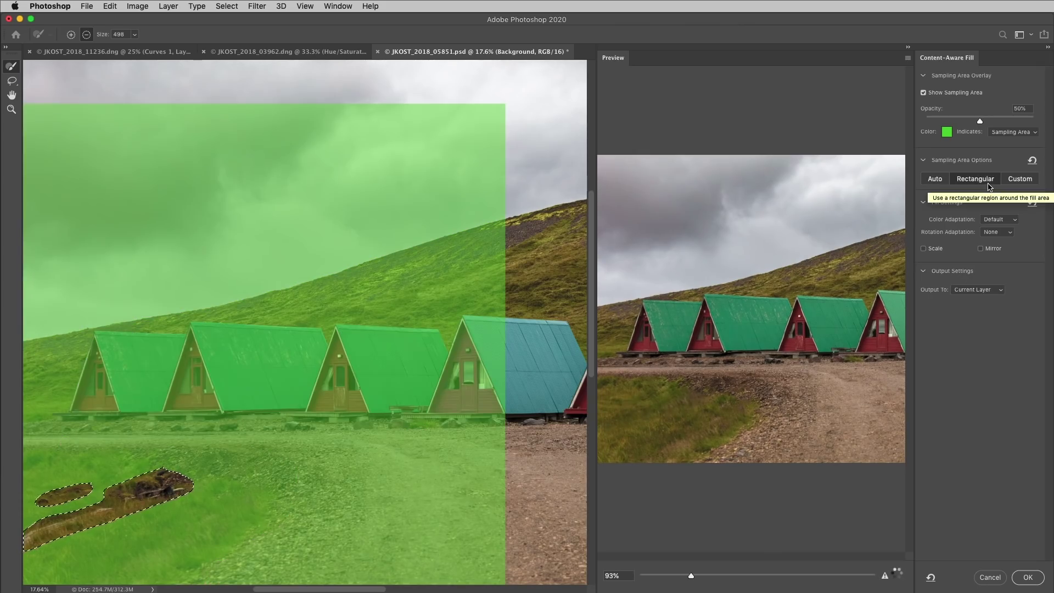
click(933, 180)
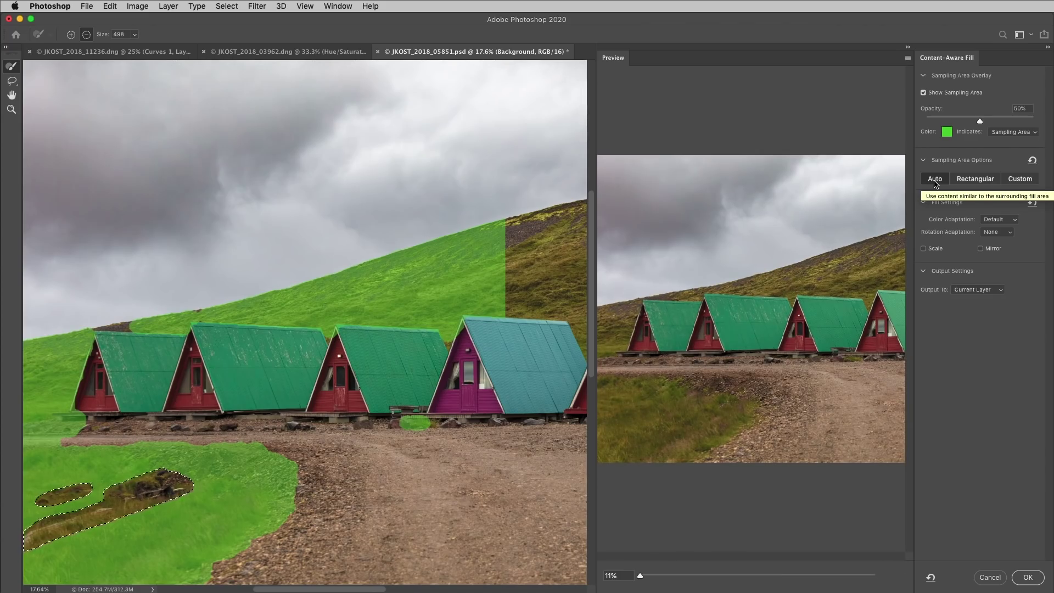
click(1022, 180)
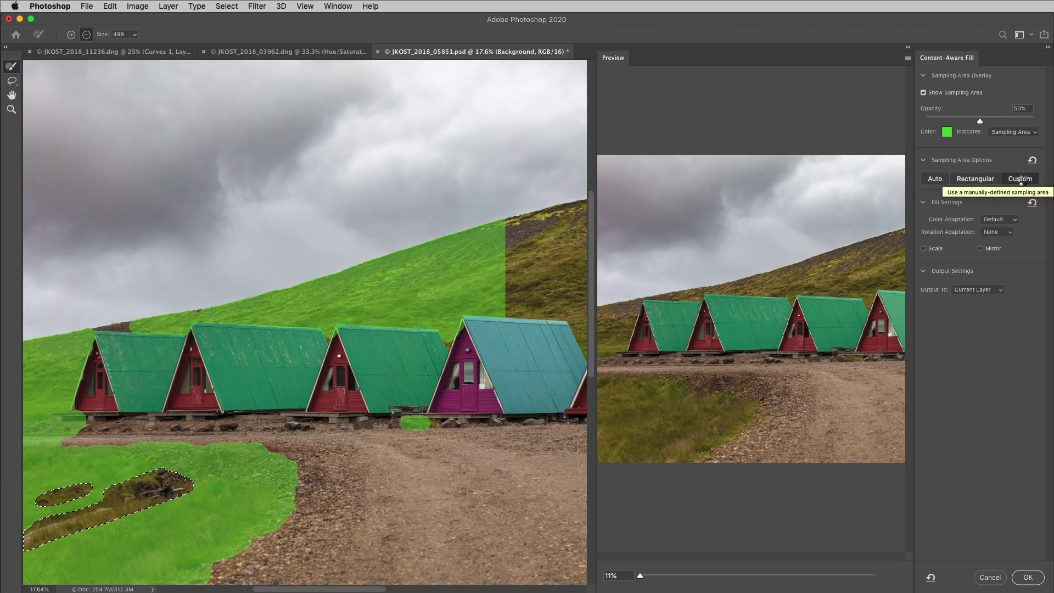
click(11, 67)
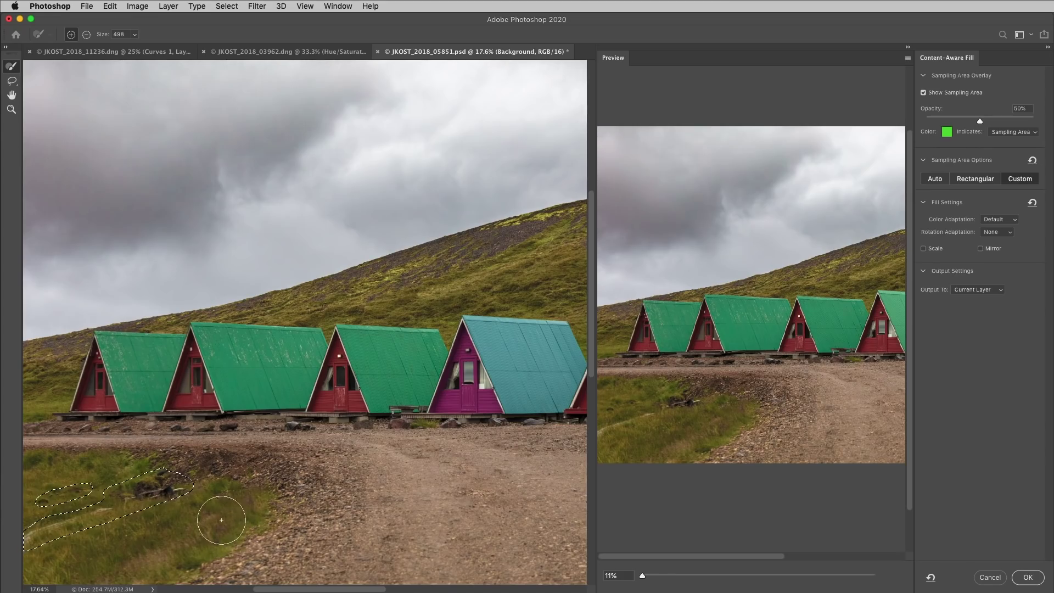
drag(221, 520, 109, 573)
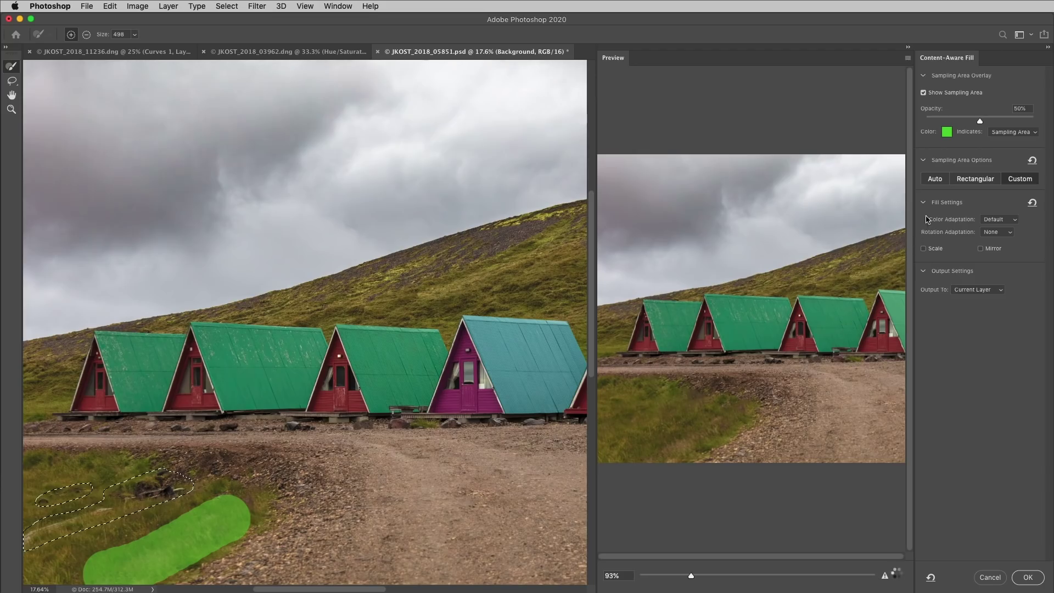
click(934, 179)
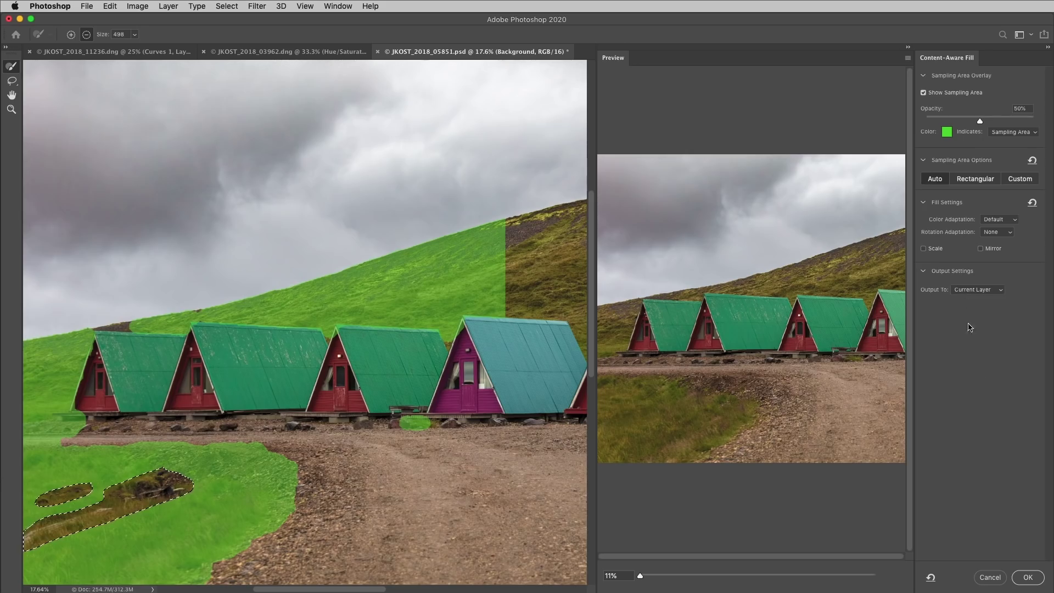
Confirm the Content-Aware Fill so the lower-left debris patch is replaced with grass
click(1027, 577)
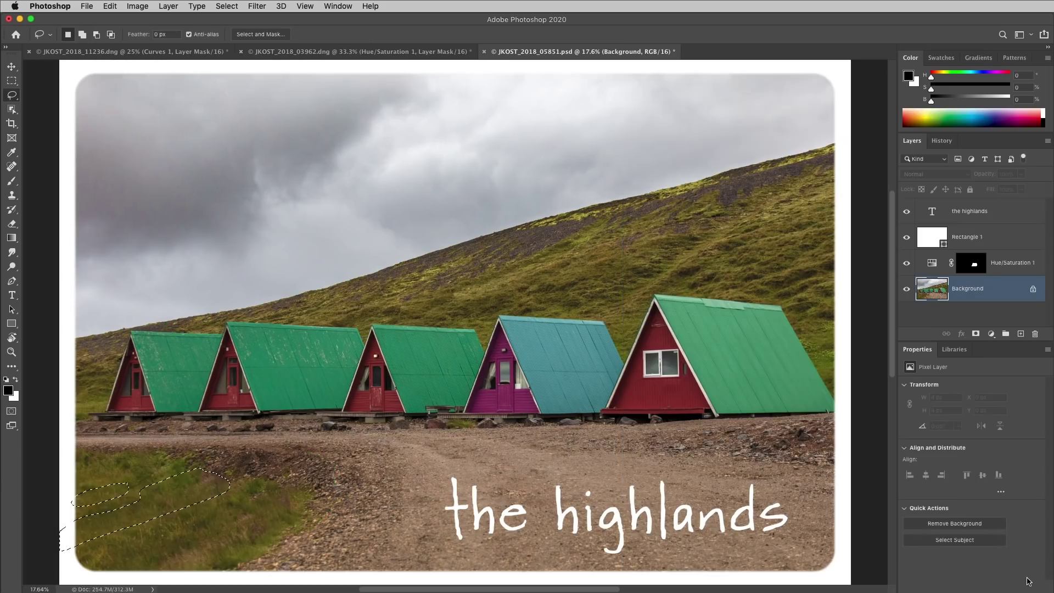